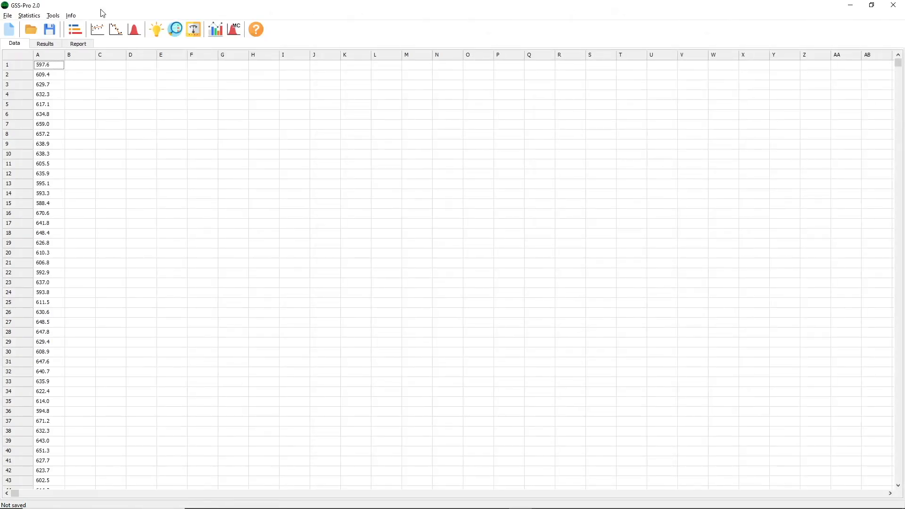
Name column A "Guinea pig body weight [g]" and widen it to fit the full title.
double_click(60, 55)
text(Guinea pig body weight (g))
key(Return)
drag(65, 55, 107, 54)
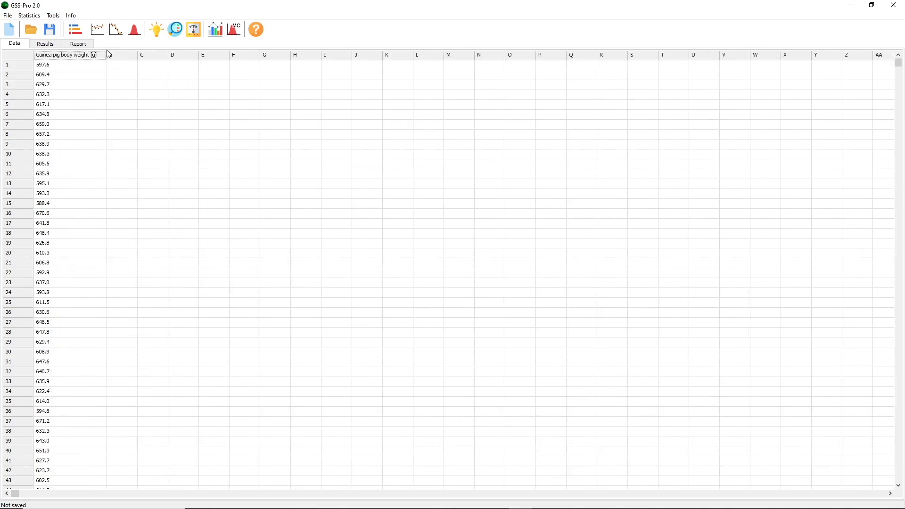
Set up a probability density distribution fitting using the guinea pig body weight column as measured data.
click(34, 17)
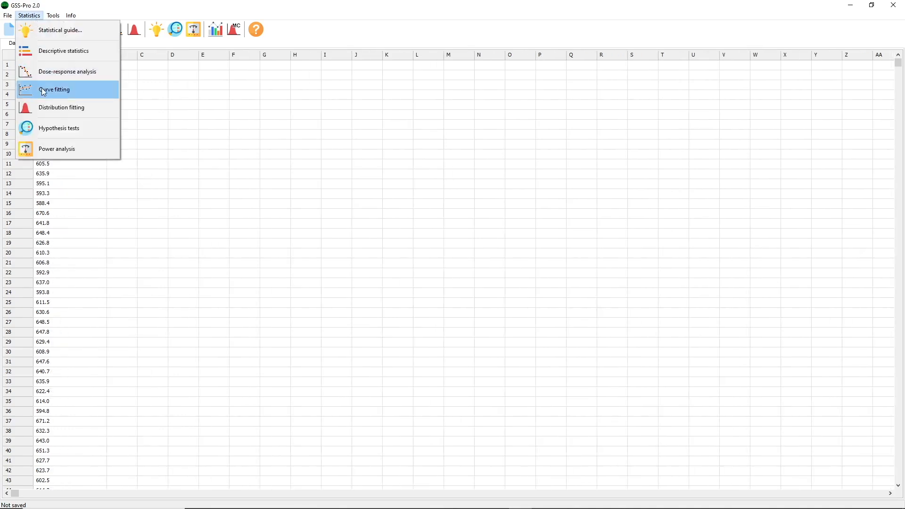
click(50, 111)
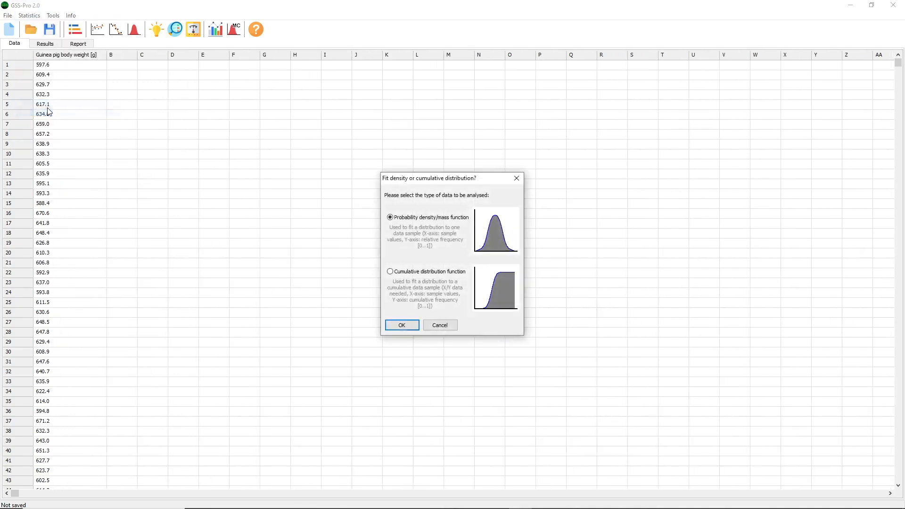
click(402, 326)
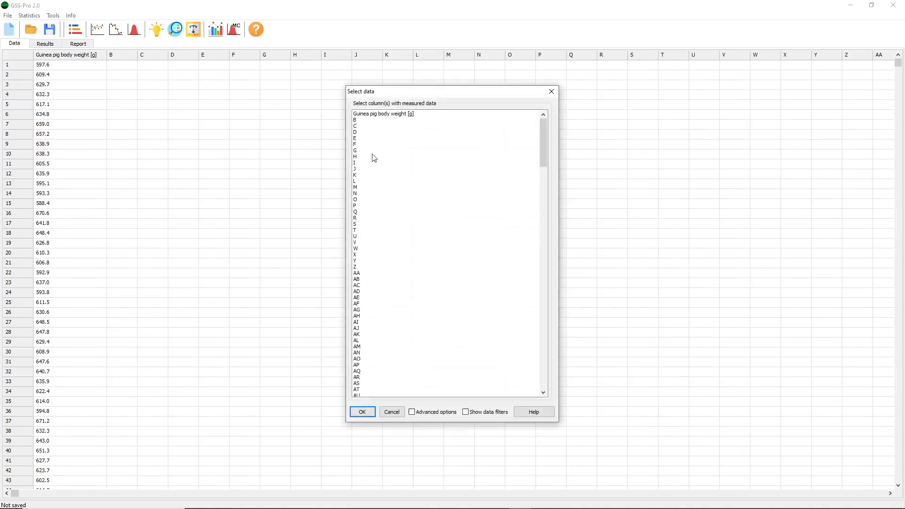
click(375, 114)
click(372, 412)
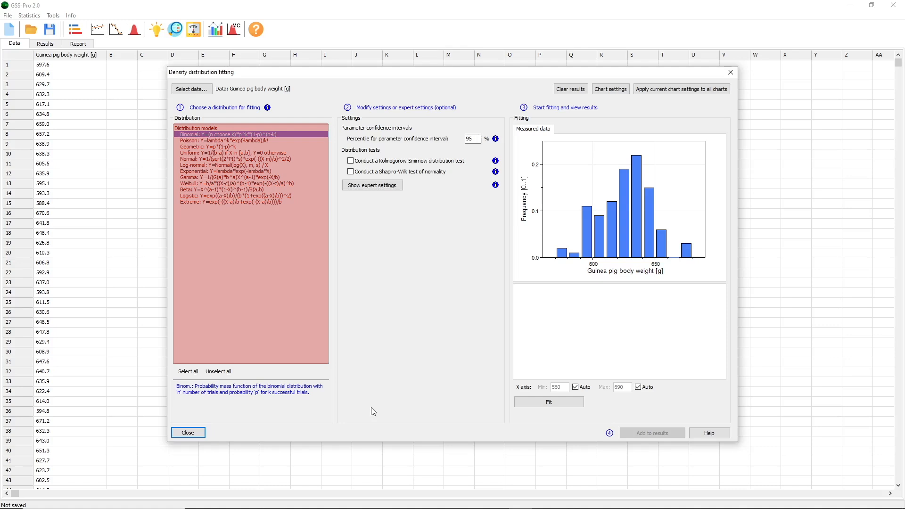
Fit a normal distribution to the body weights, including the Kolmogorow-Smirnow and Shapiro-Wilk tests.
click(193, 160)
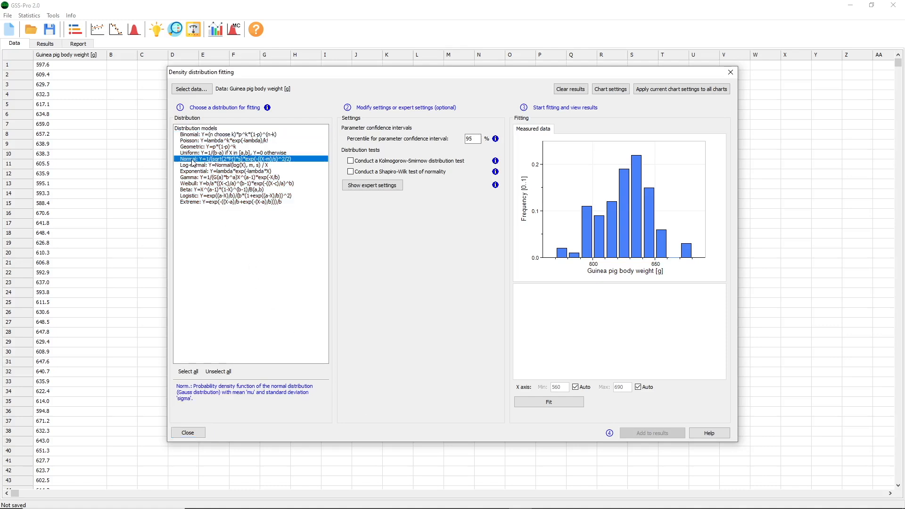
click(535, 403)
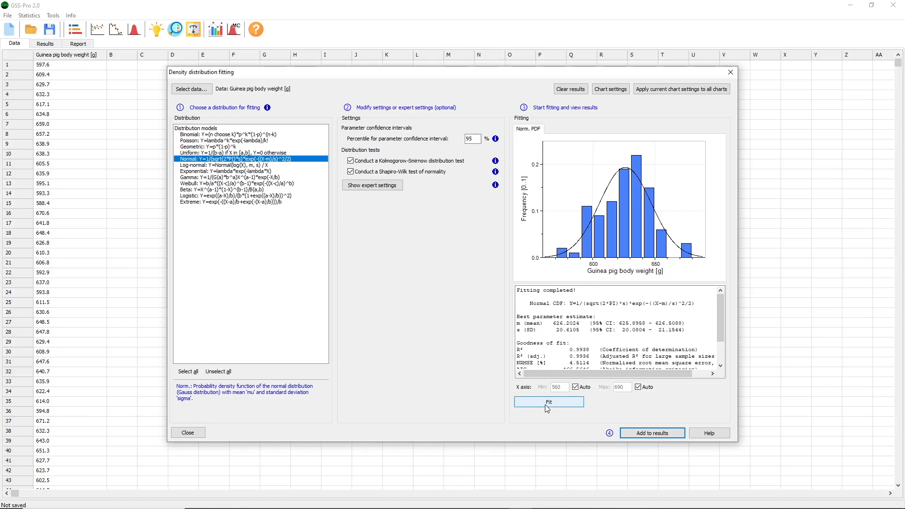
click(546, 406)
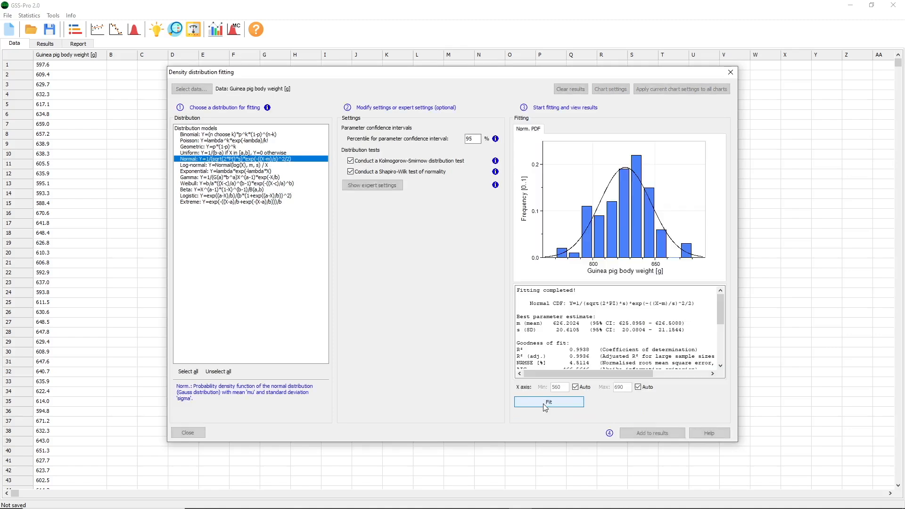
Examine the p-values of the Shapiro-Wilk and Kolmogorow-Smirnow tests in the fitting report.
scroll(587, 347, down, 5)
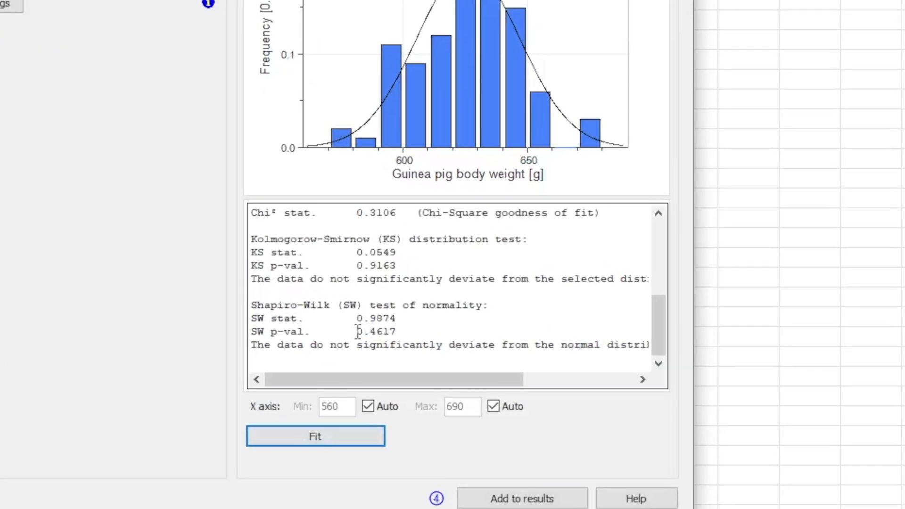
drag(537, 347, 561, 348)
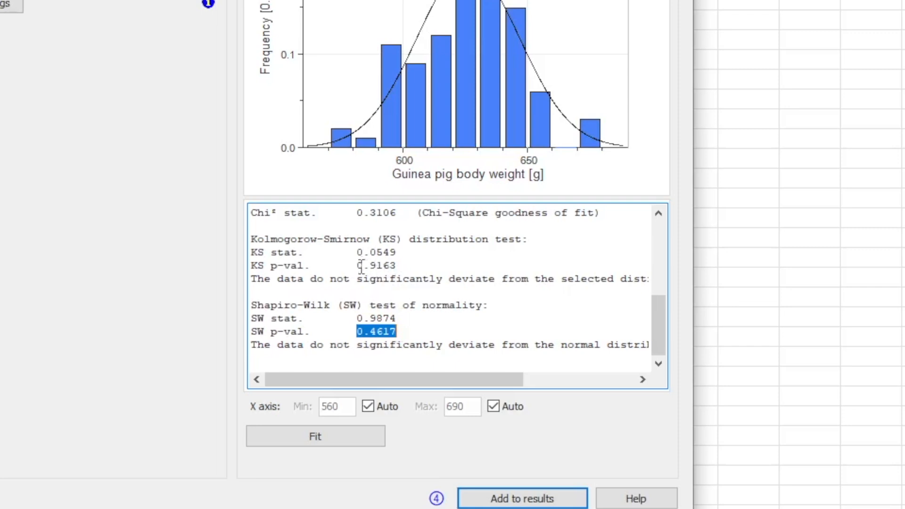
drag(357, 265, 406, 264)
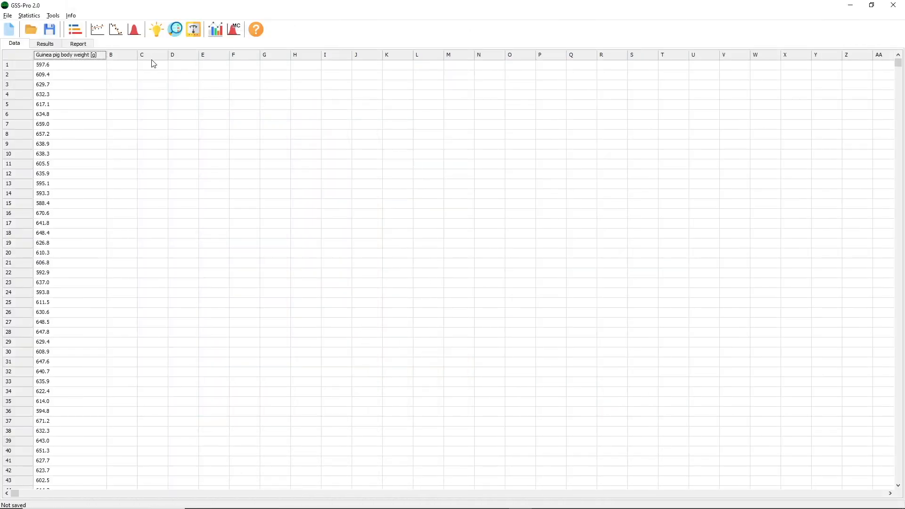
Paste the copied child count data into column C and name the column "N children".
click(152, 66)
key(ctrl+v)
double_click(149, 55)
text(N)
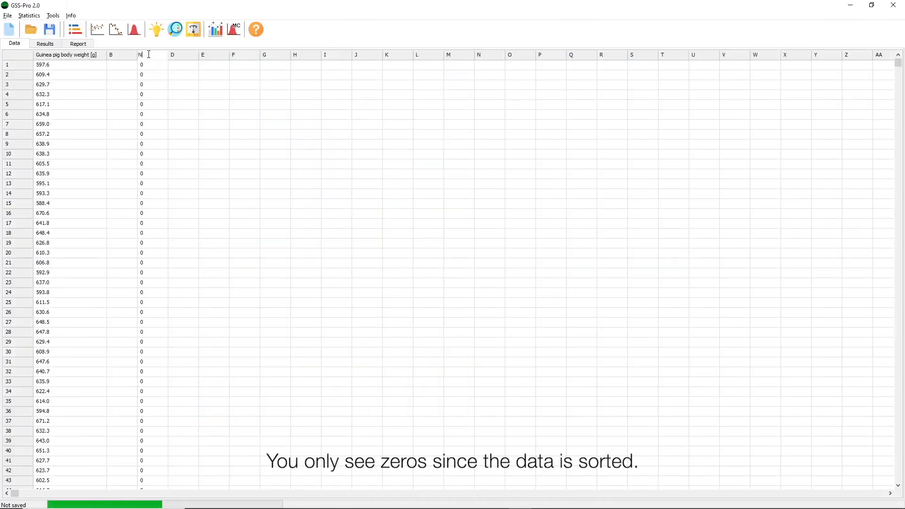
text( childre)
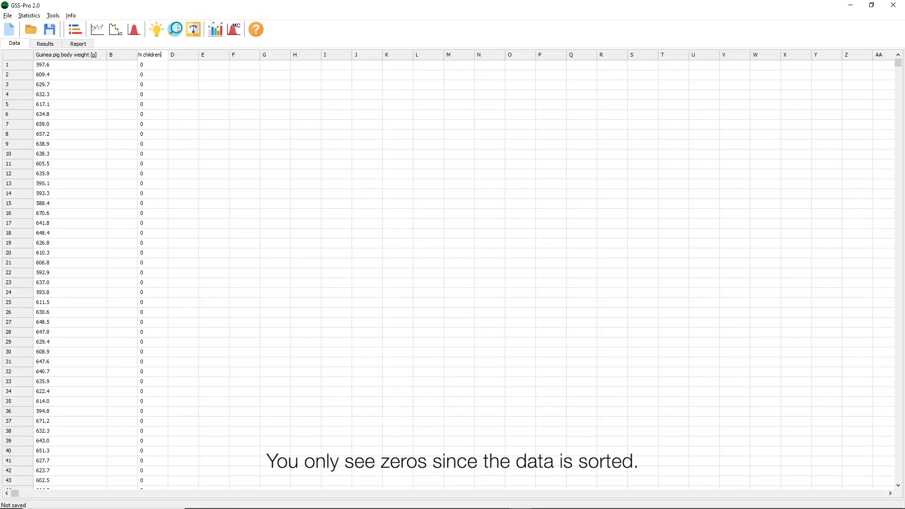
text(n)
key(Return)
click(178, 85)
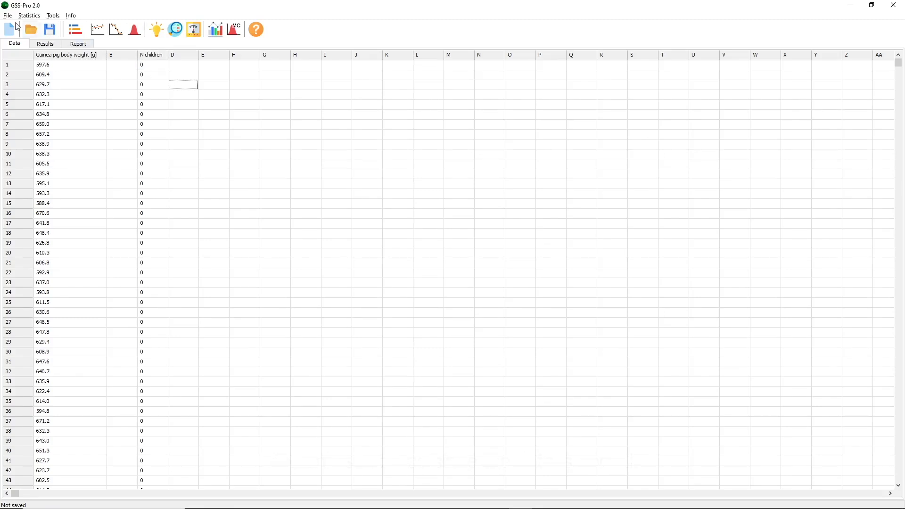
Set up a probability density distribution fitting using the N children column as measured data.
click(29, 16)
click(62, 107)
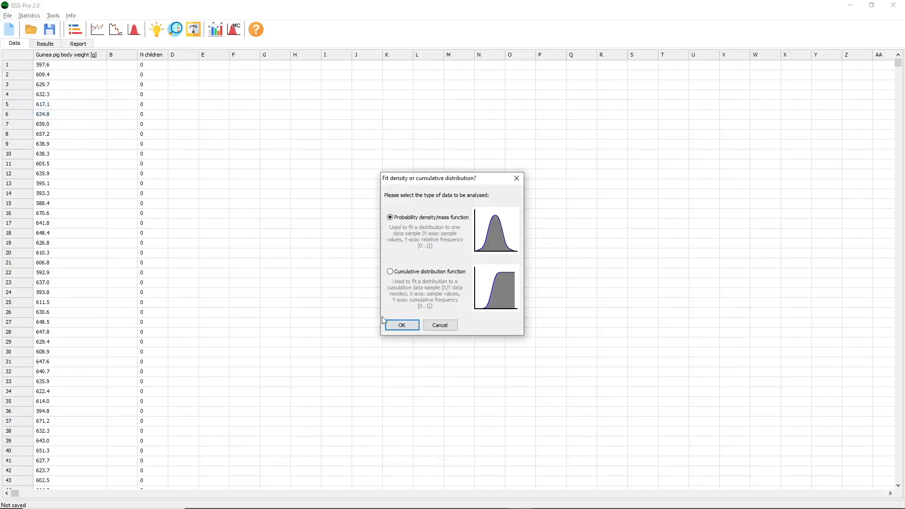
click(402, 325)
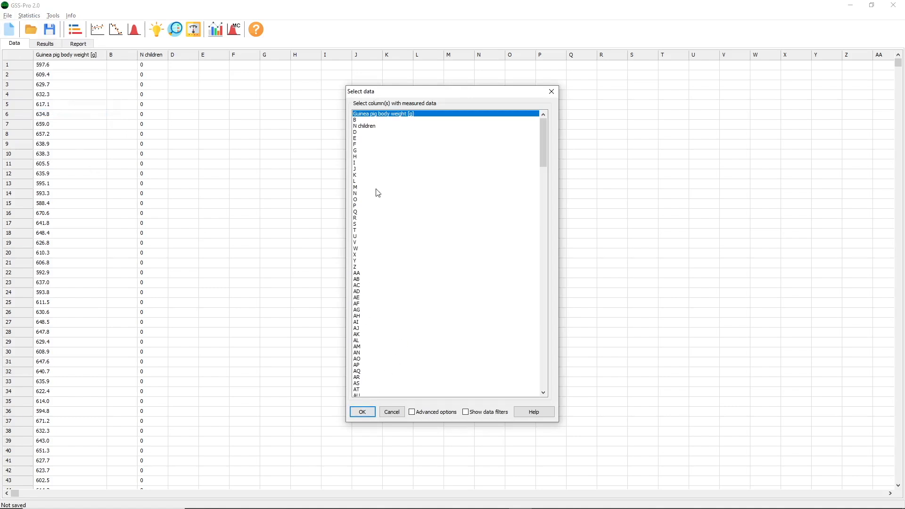
click(367, 126)
click(362, 412)
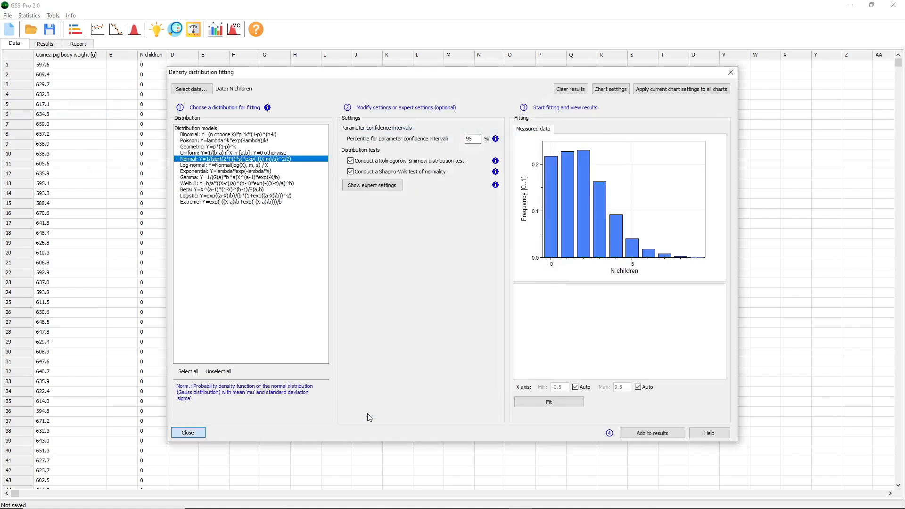
Fit the Poisson, normal, log-normal, gamma and Weibull distributions to N children with the Shapiro-Wilk test turned off.
click(194, 140)
ctrl+click(202, 160)
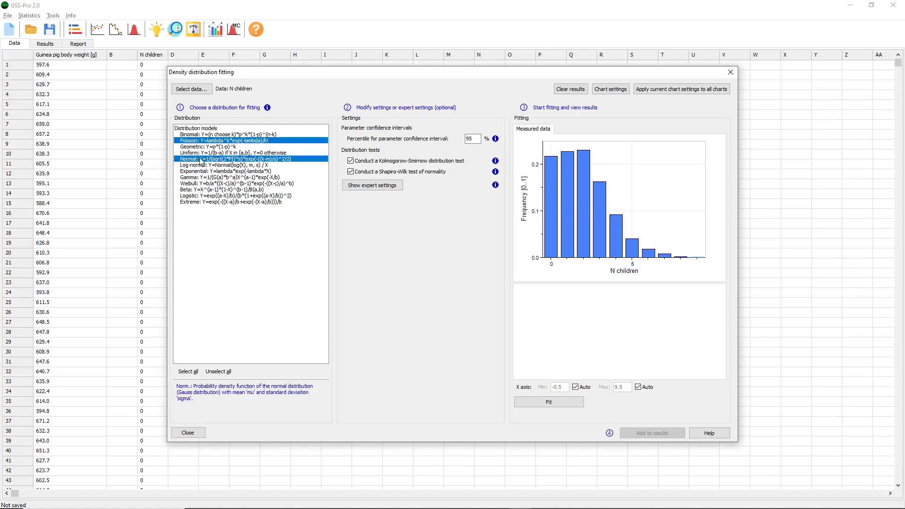
ctrl+click(202, 166)
ctrl+click(198, 177)
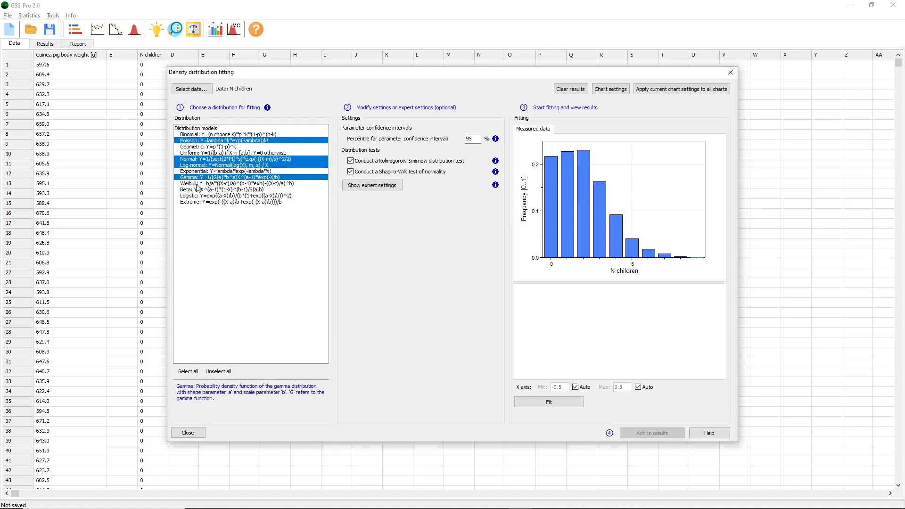
ctrl+click(197, 184)
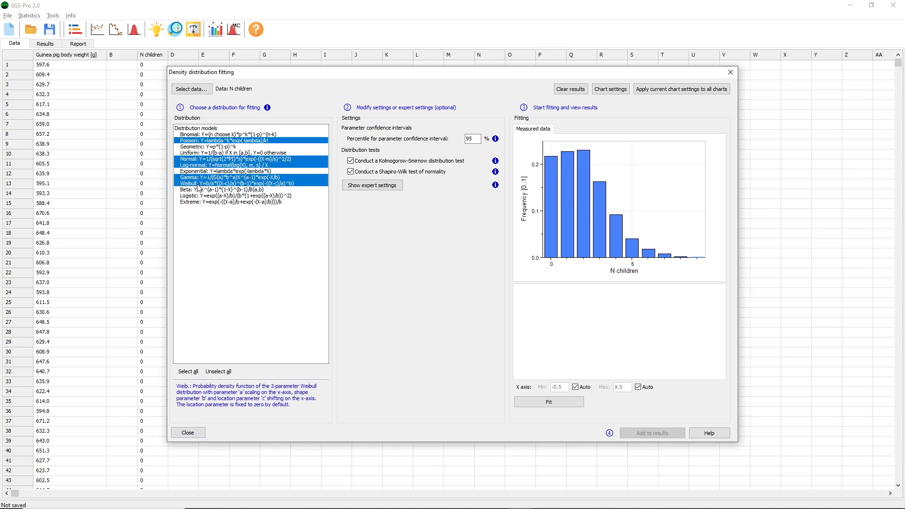
click(350, 173)
click(537, 402)
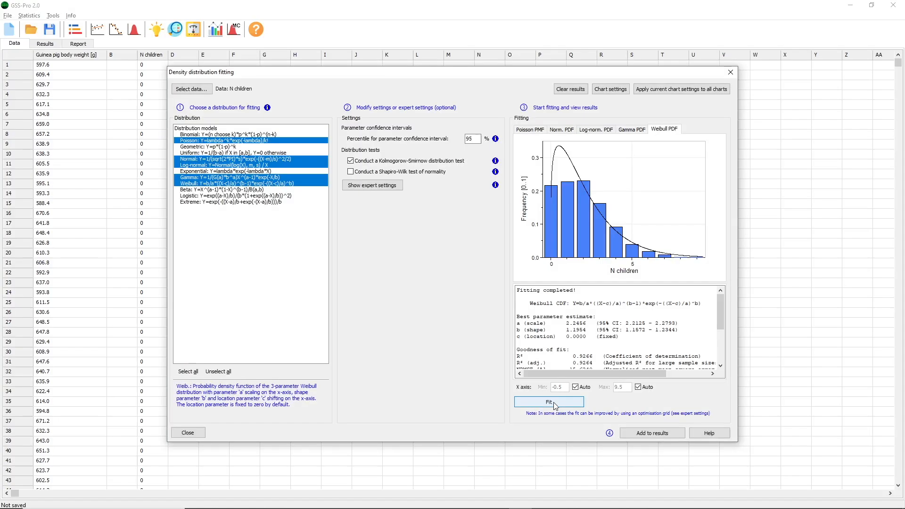
Compare the curves and goodness of fit of the five fitted distributions, then examine the Poisson report in detail.
click(530, 130)
click(566, 133)
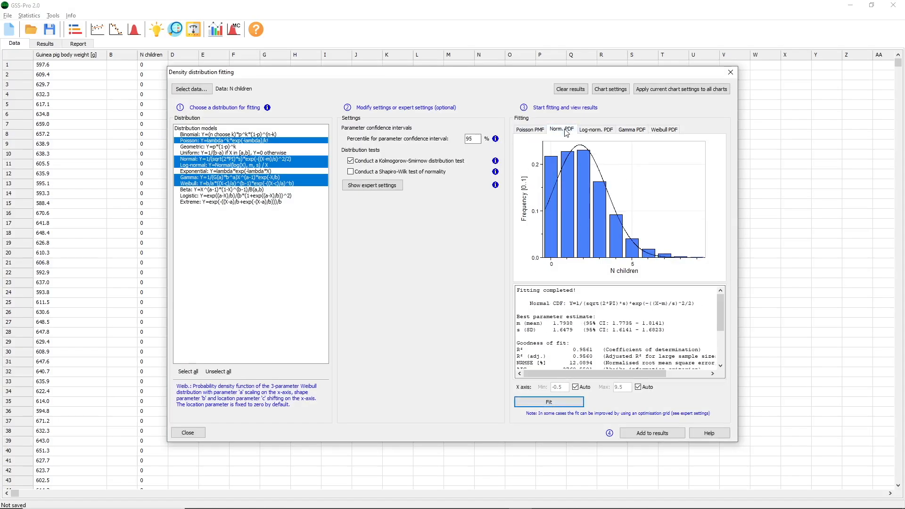
click(597, 134)
click(634, 134)
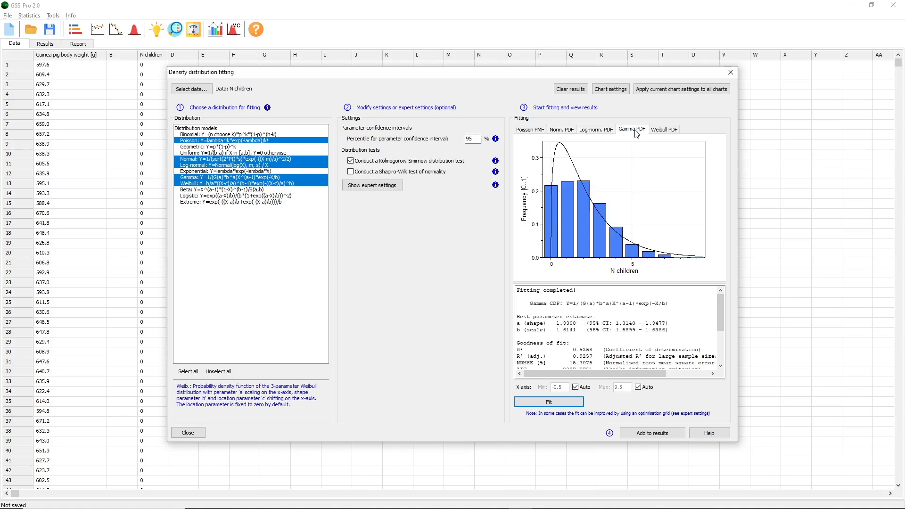
click(665, 130)
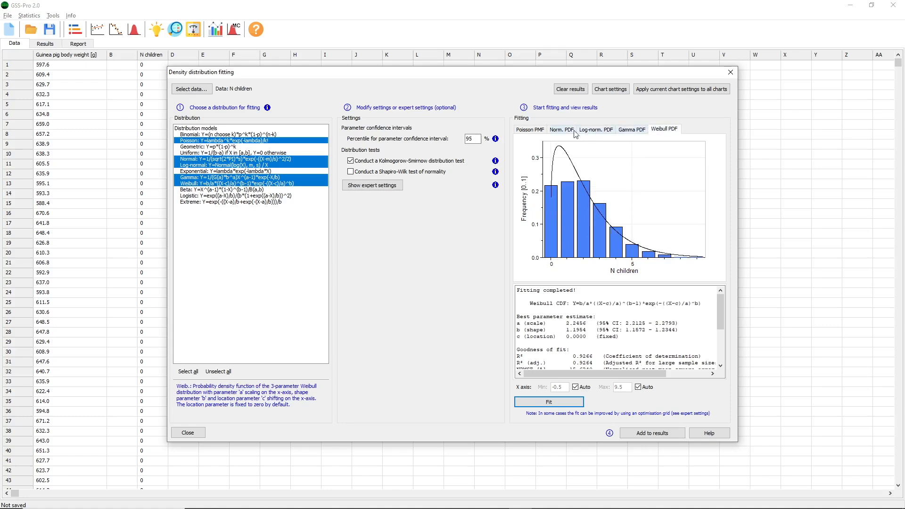
click(536, 132)
click(566, 133)
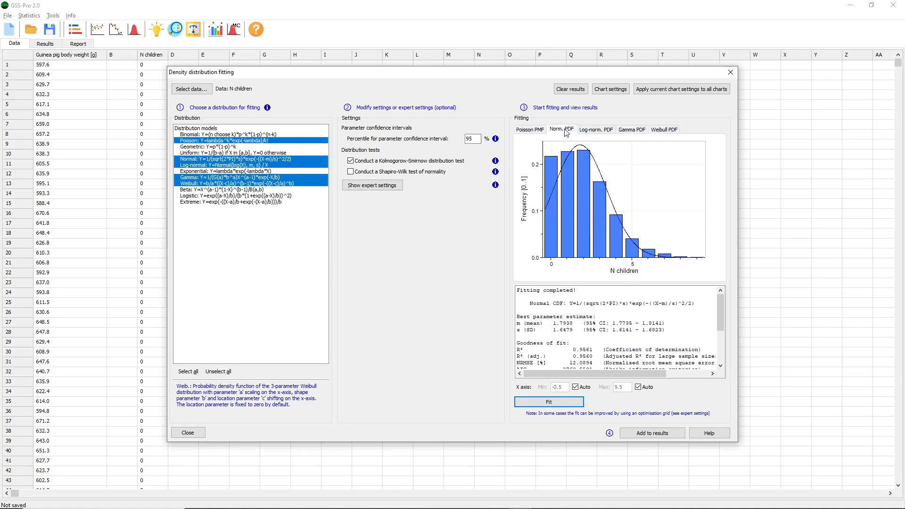
click(598, 136)
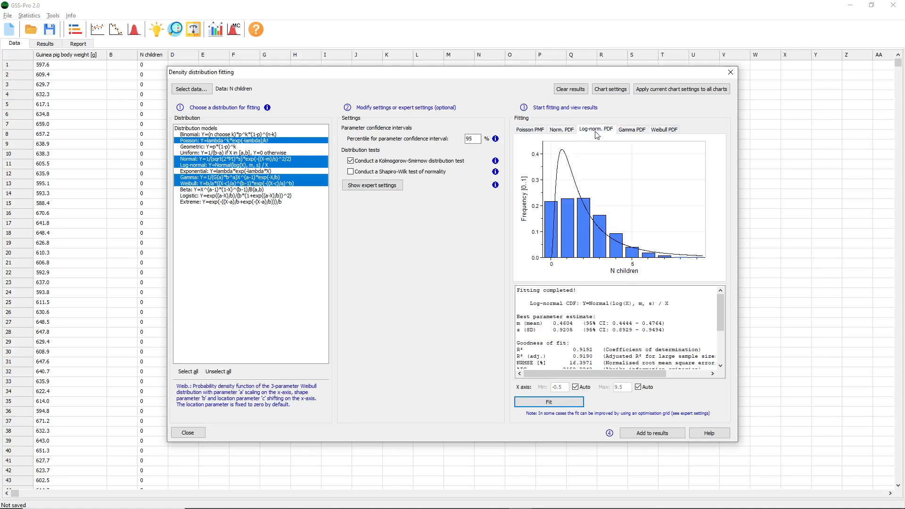
click(636, 133)
click(665, 130)
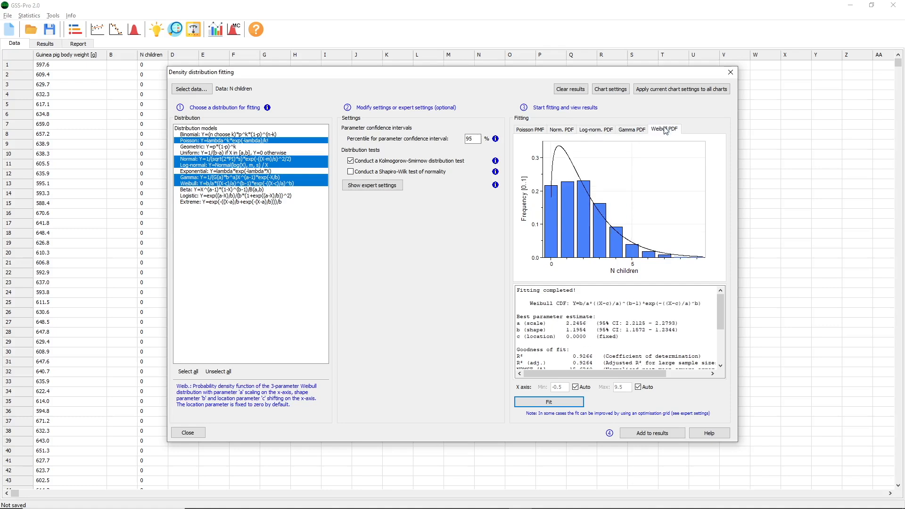
click(534, 133)
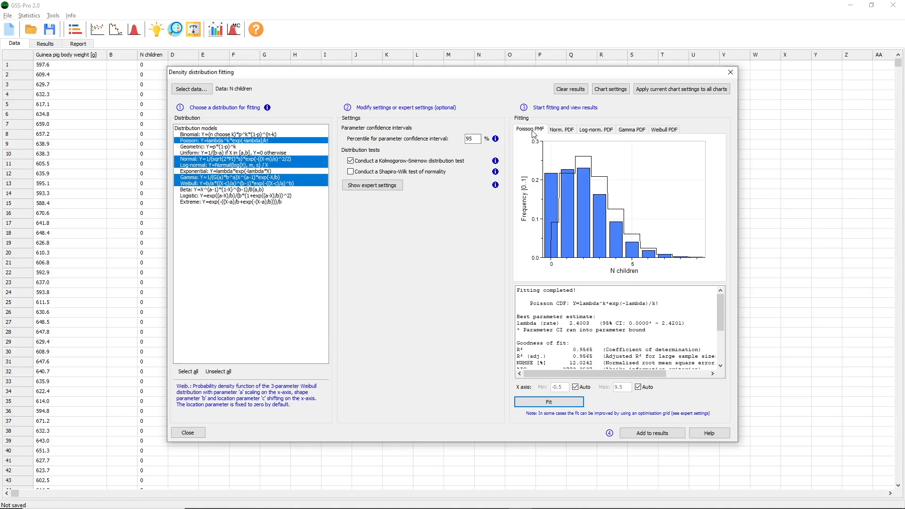
scroll(599, 351, down, 3)
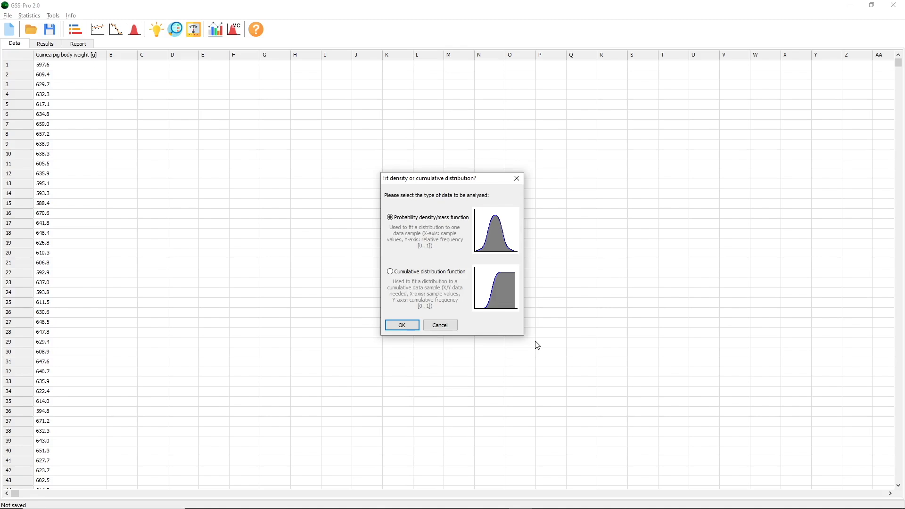
Fill columns C to E with cumulative data: Weight [g] from 550 to 700, Fraction from 0 to 1, and Percent from 0% to 100%.
key(Return)
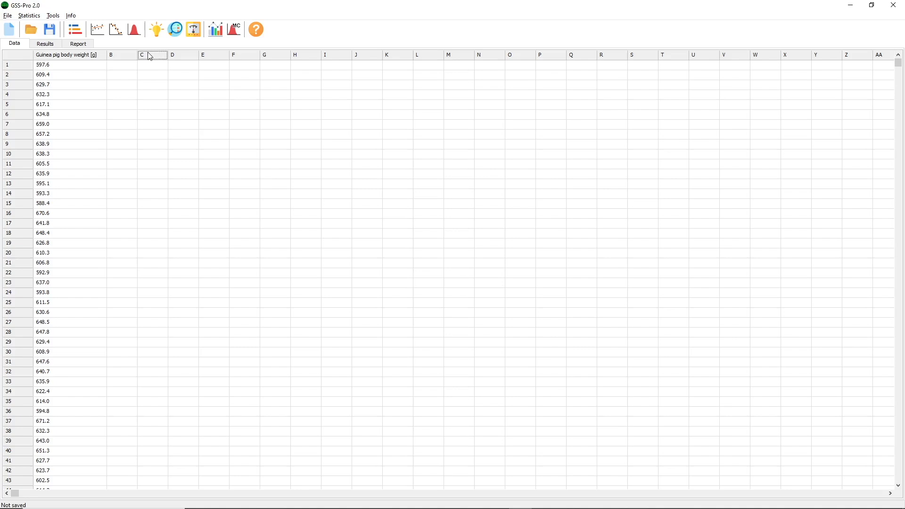
key(ctrl+v)
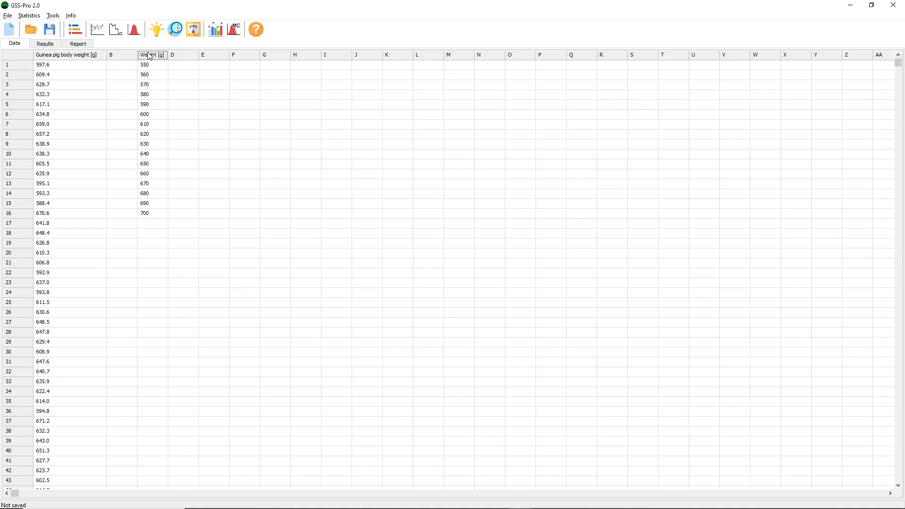
click(185, 58)
text(Fraction 0 0 0 0.02 0.03 0.14 0.23 0.35 0.54 0.76 0.91 0.97 0.97 1 1 1)
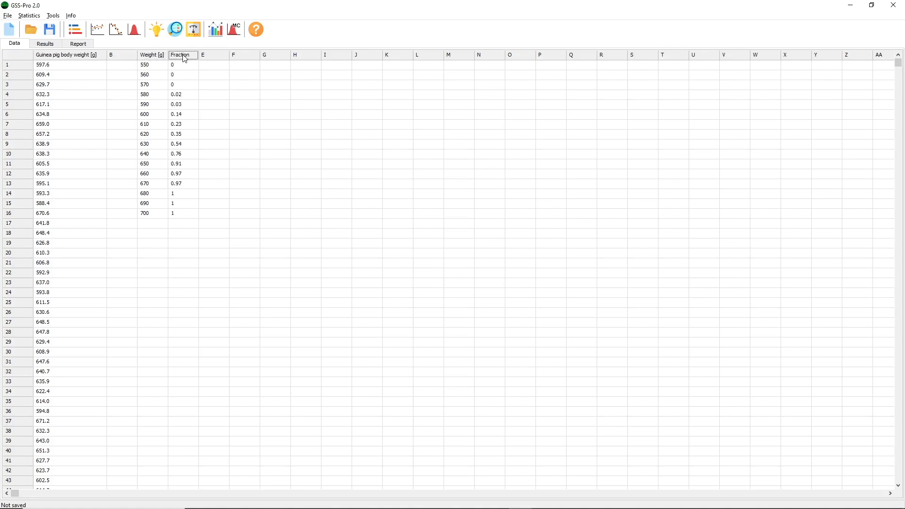
click(210, 57)
text(Percent 0% 0% 0% 2% 3% 14% 23% 35% 54% 76% 91% 97% 97% 100% 100% 100%)
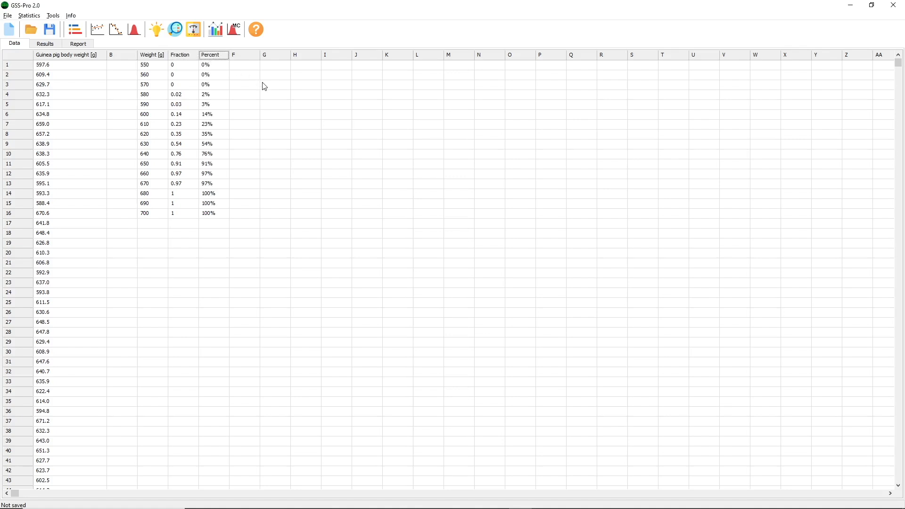
Set up a cumulative distribution fitting with Weight [g] as x-values and Fraction as y-values.
click(29, 15)
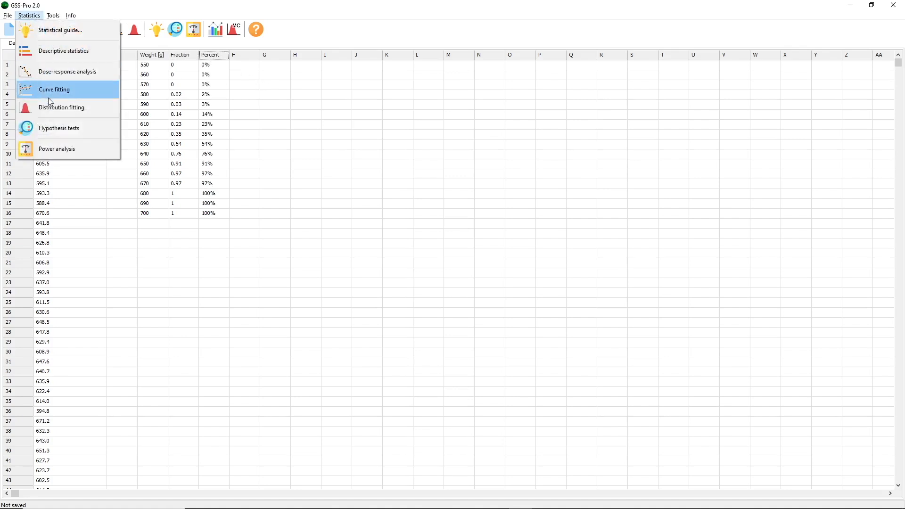
click(54, 108)
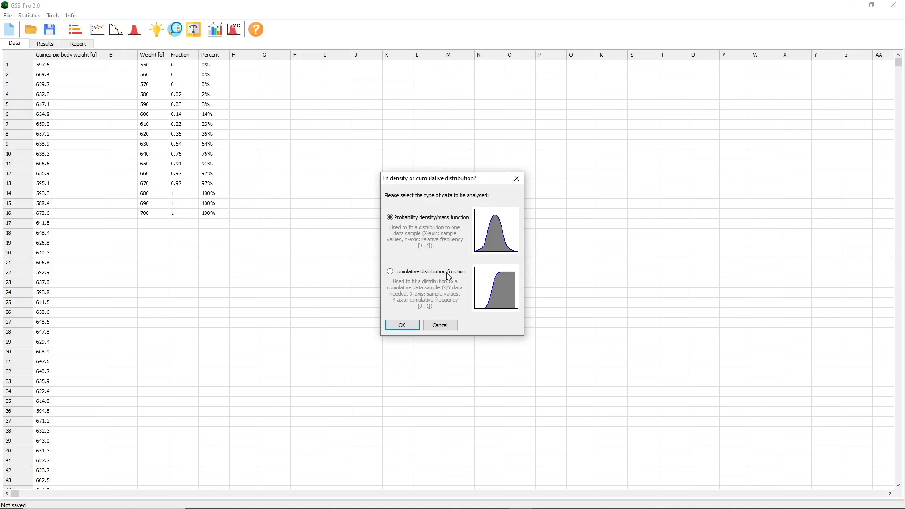
click(449, 275)
click(402, 327)
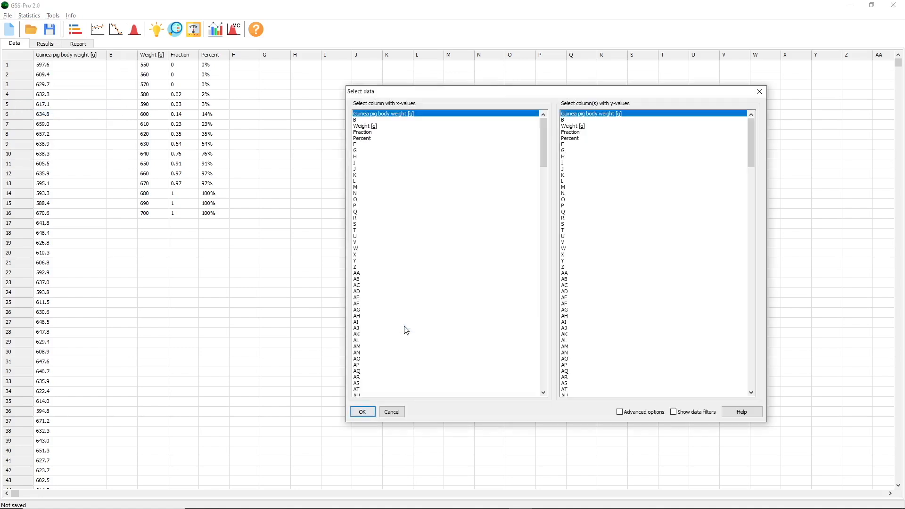
click(375, 126)
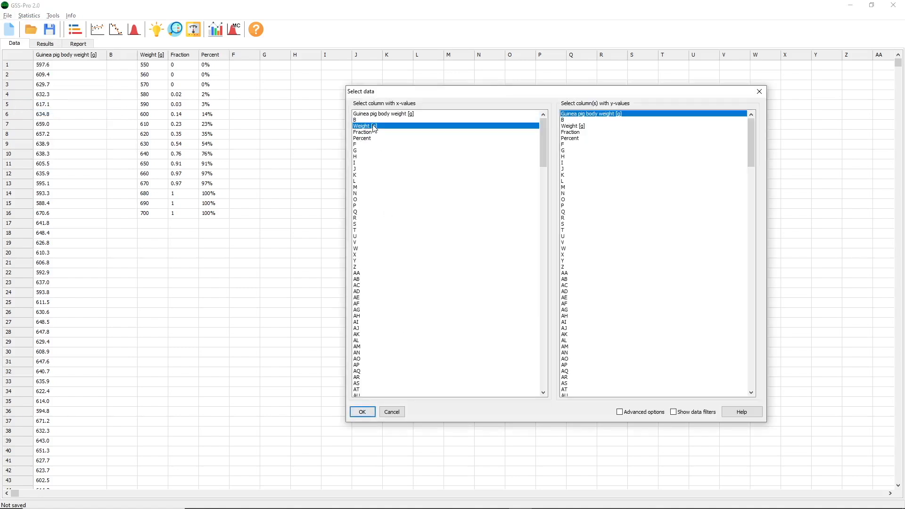
click(575, 132)
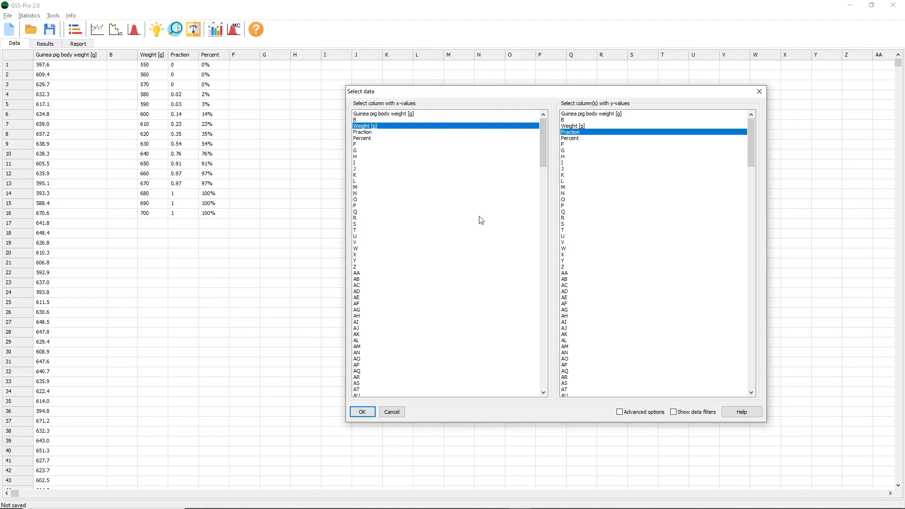
click(366, 414)
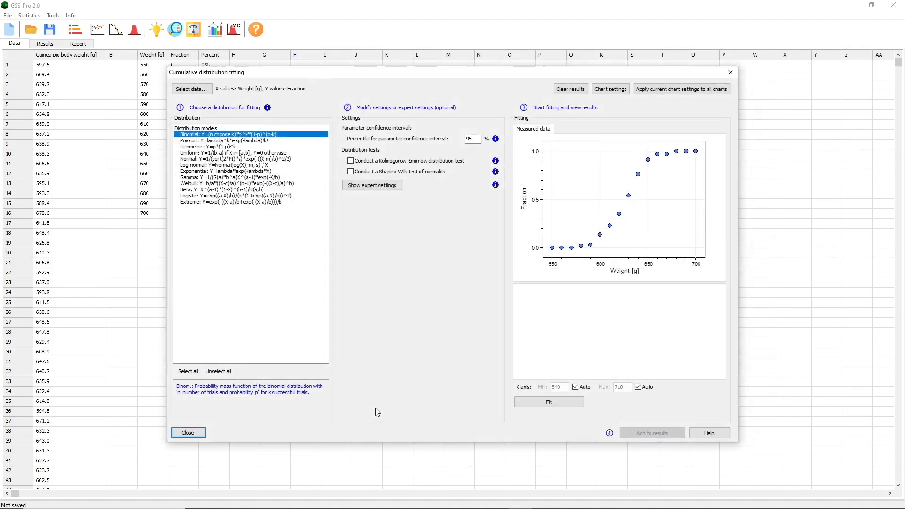
Fit the normal distribution to the cumulative weight data, add the fit to the results and close the fitting dialog.
click(212, 160)
click(569, 404)
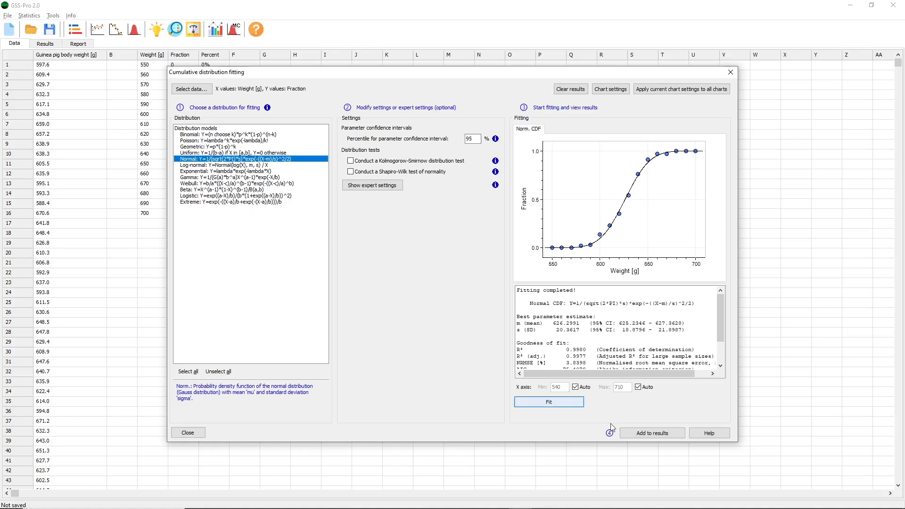
click(644, 431)
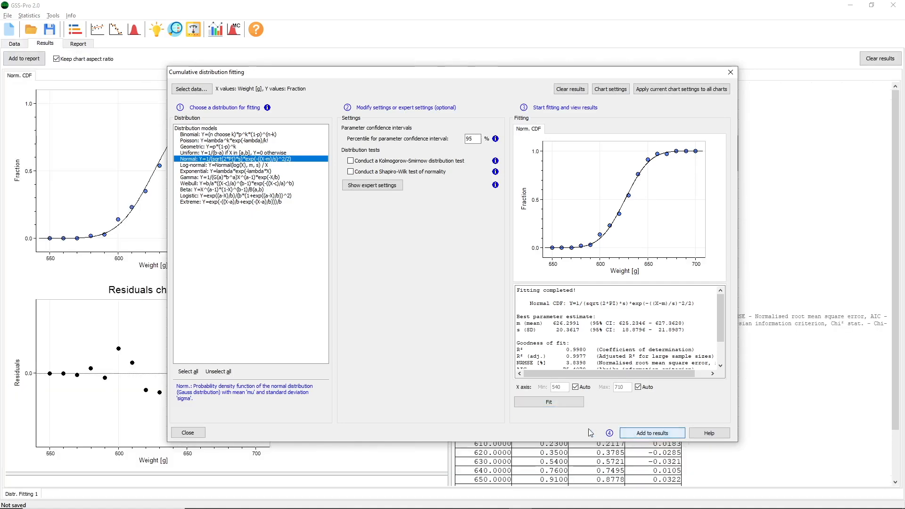
click(192, 434)
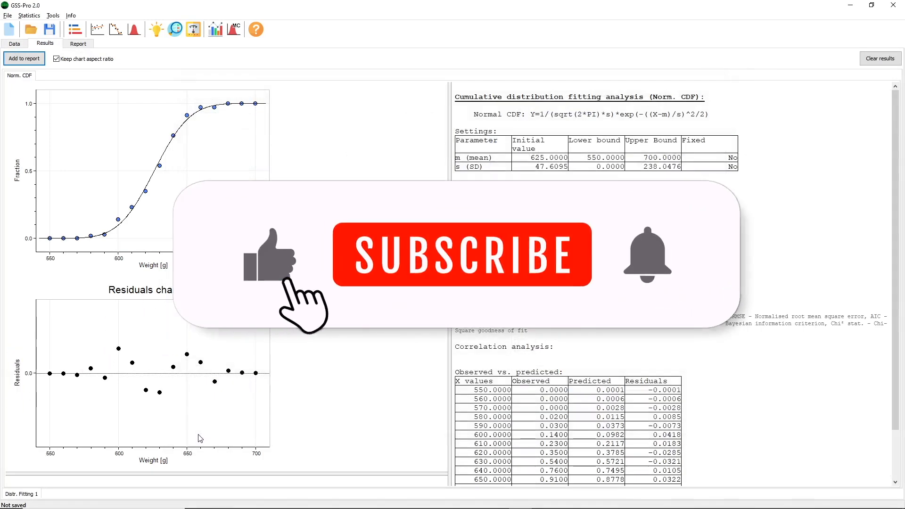